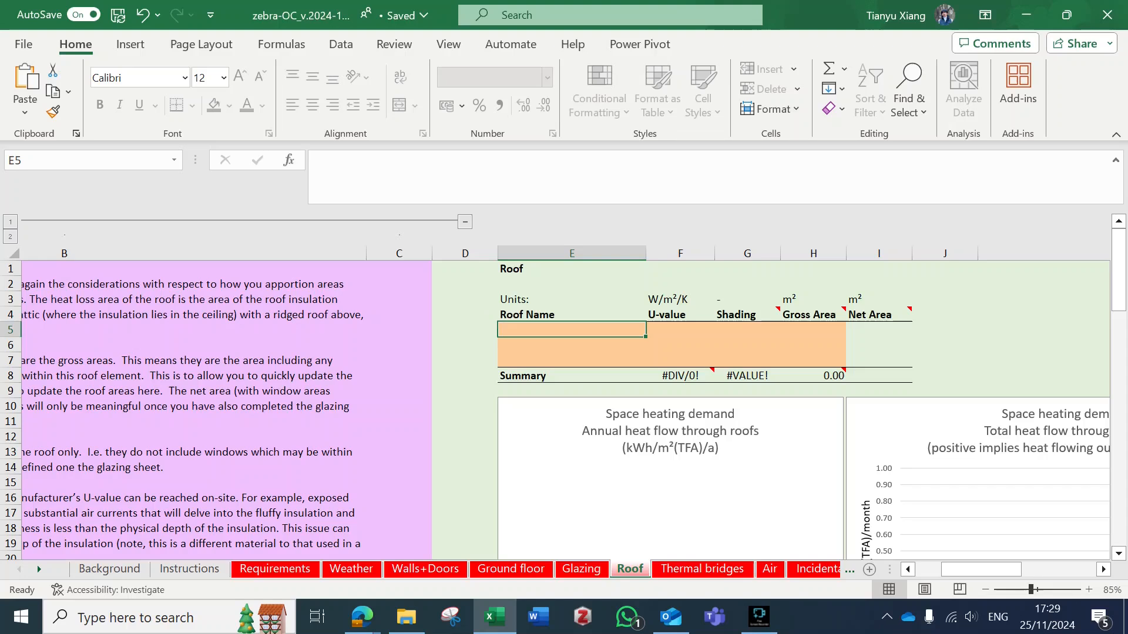
- In the Roof table's first row, enter the roof name 1 and a U-value of 0.5
left_click(680, 329)
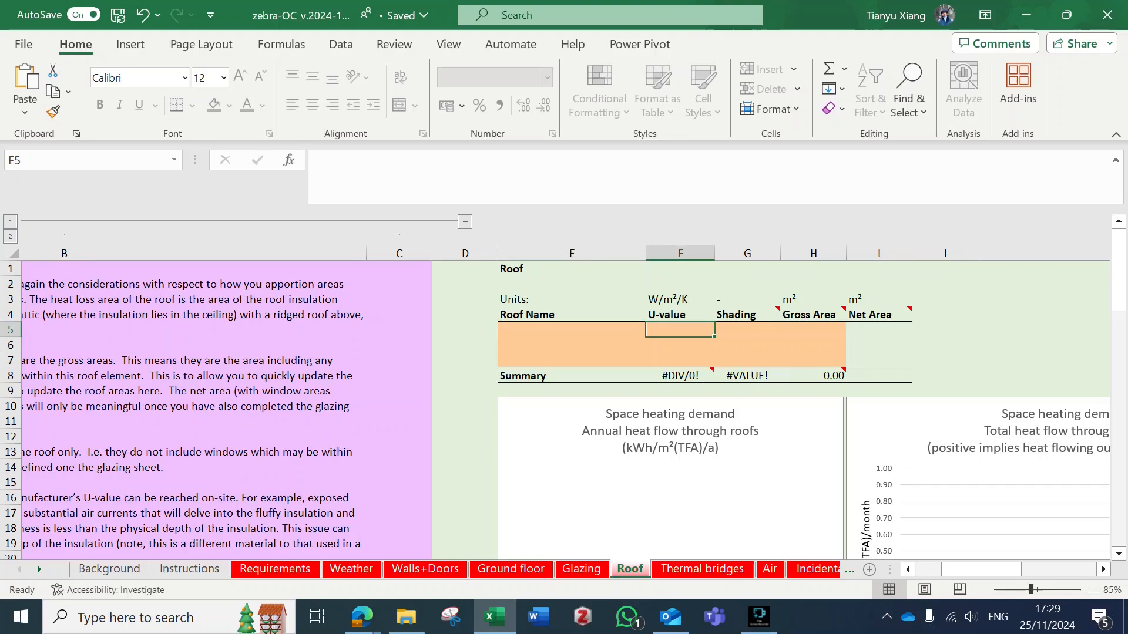
left_click(747, 329)
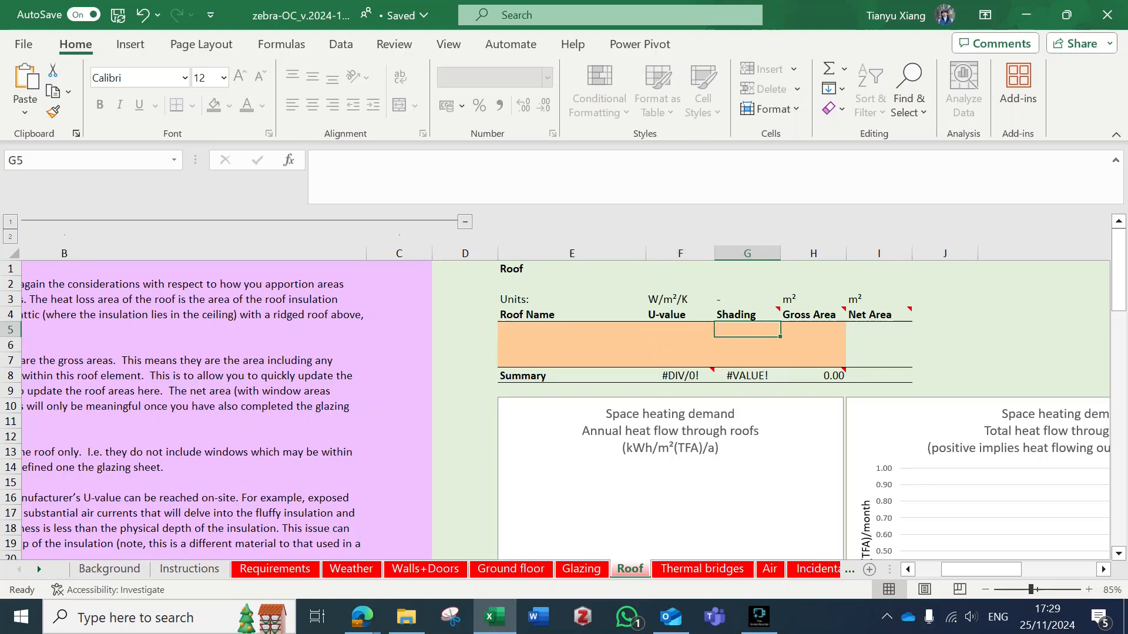
left_click(814, 329)
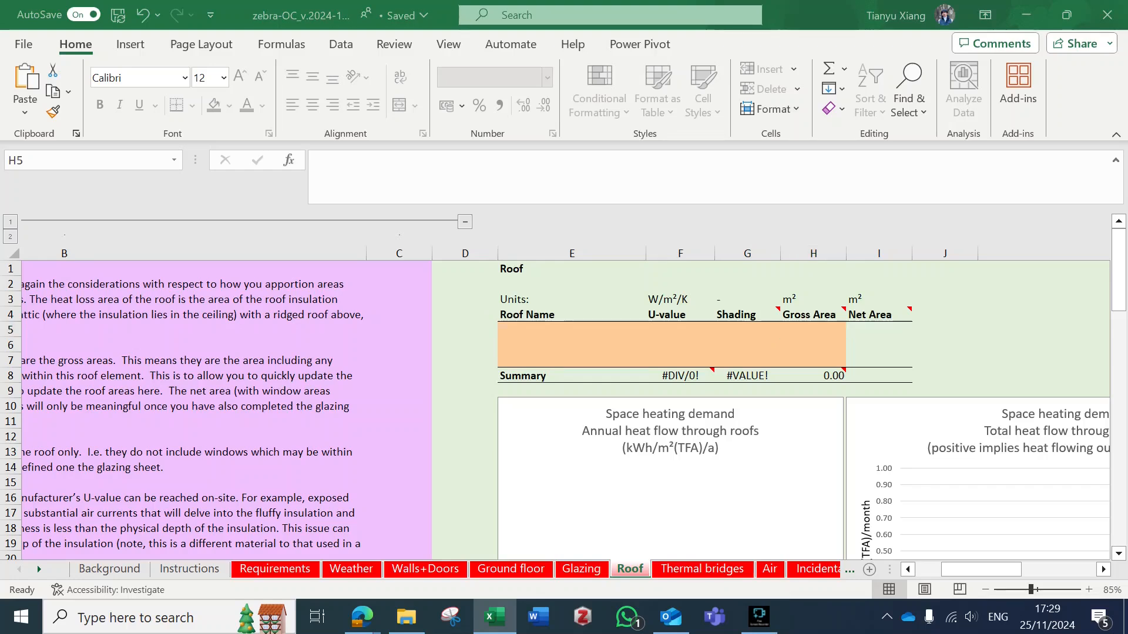
left_click(571, 329)
type("1")
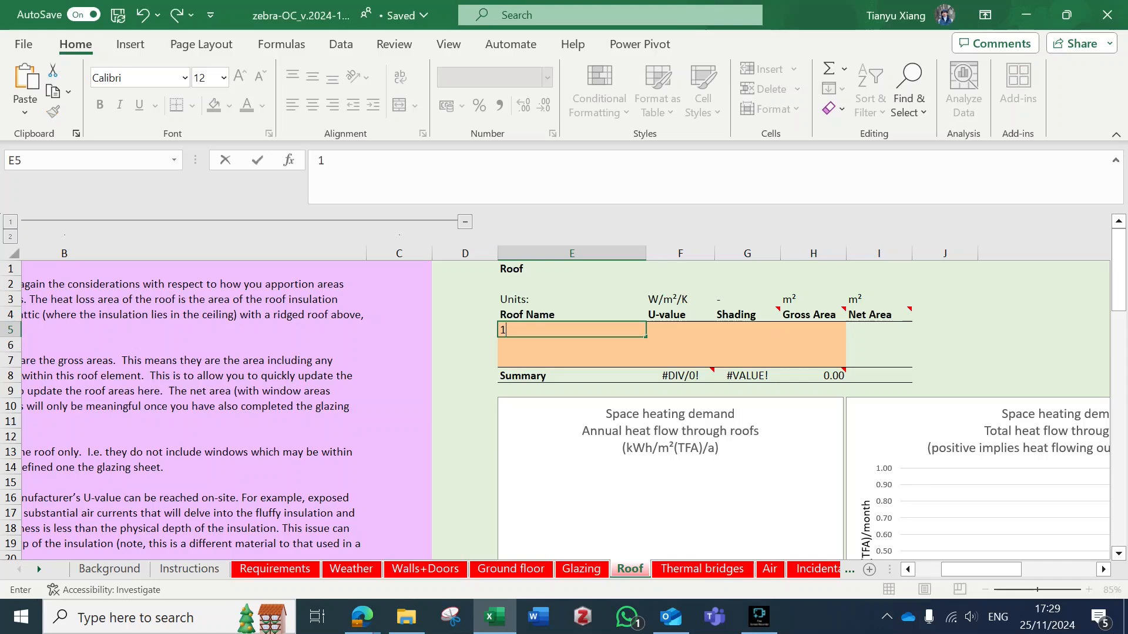
key("Tab")
type("0.5")
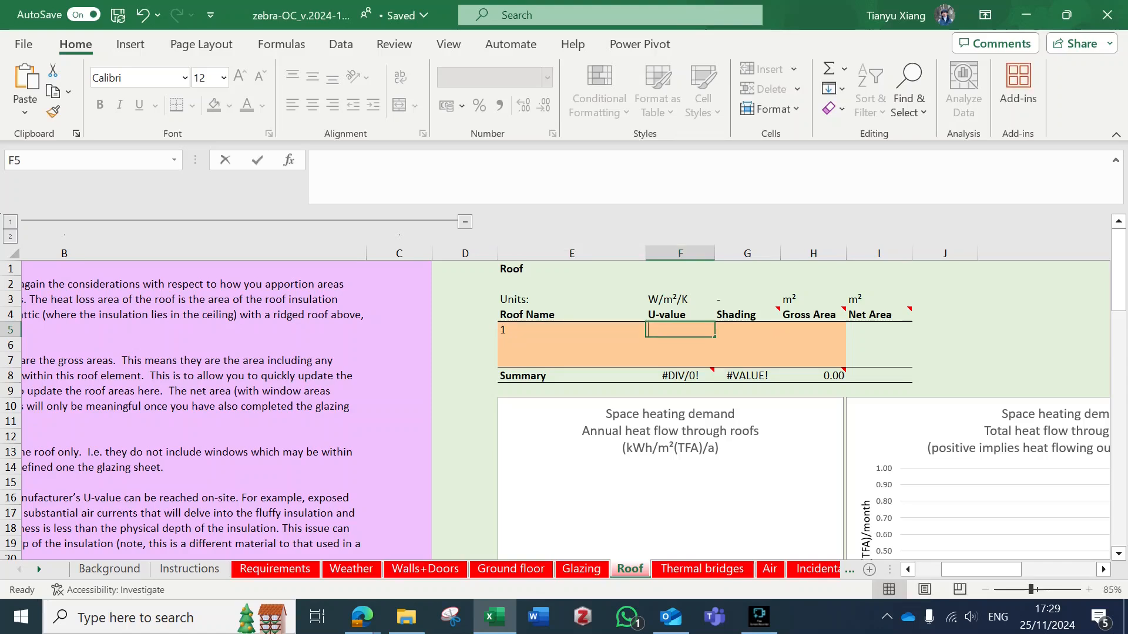
key("Tab")
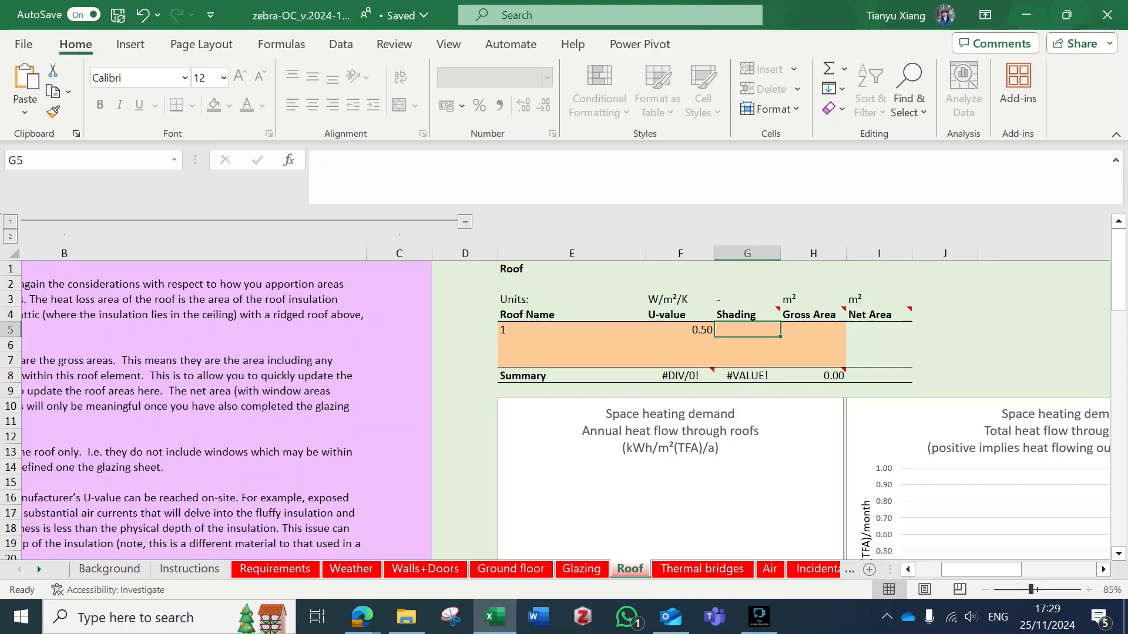
- Give roof 1 a shading factor of 0.23 and a gross area of 100 m²
type("0")
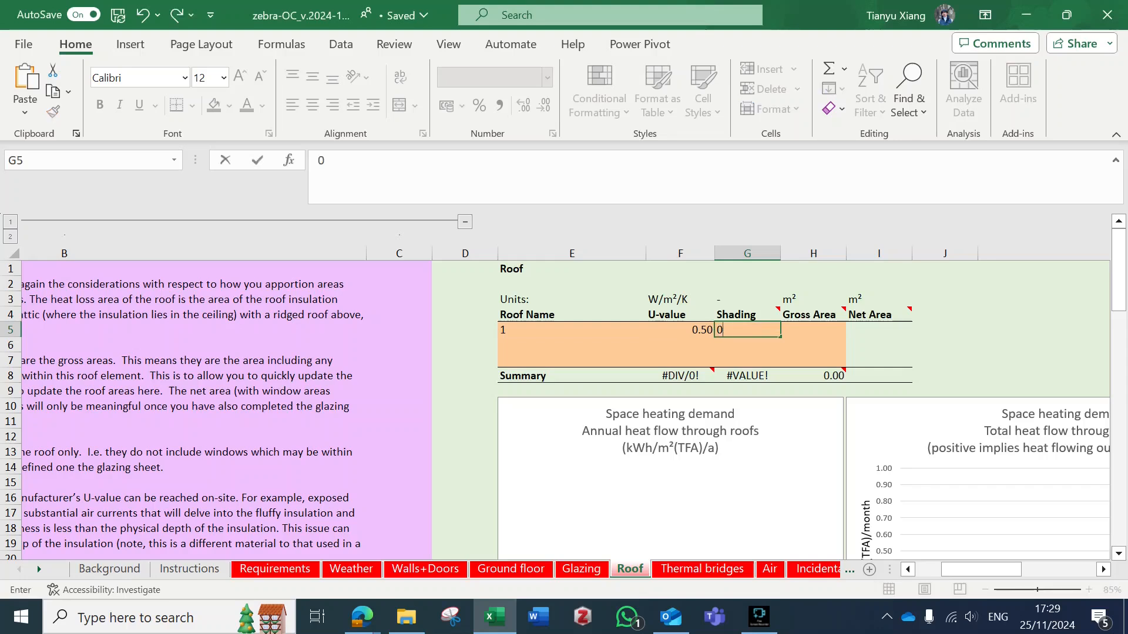
type(".23")
key("Tab")
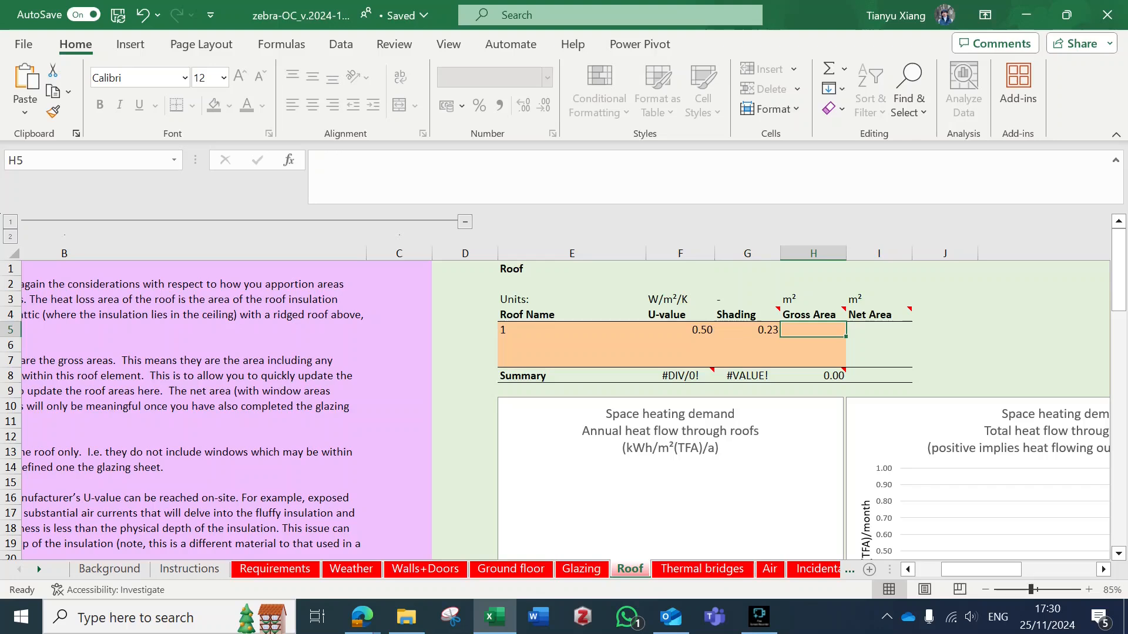
type("100")
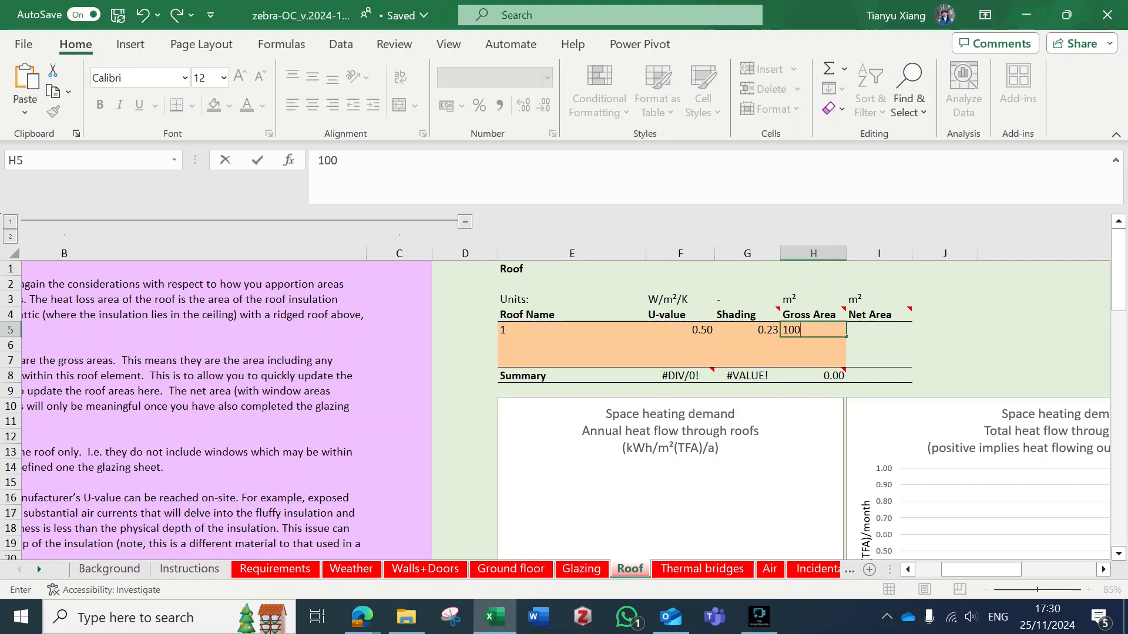
key("Tab")
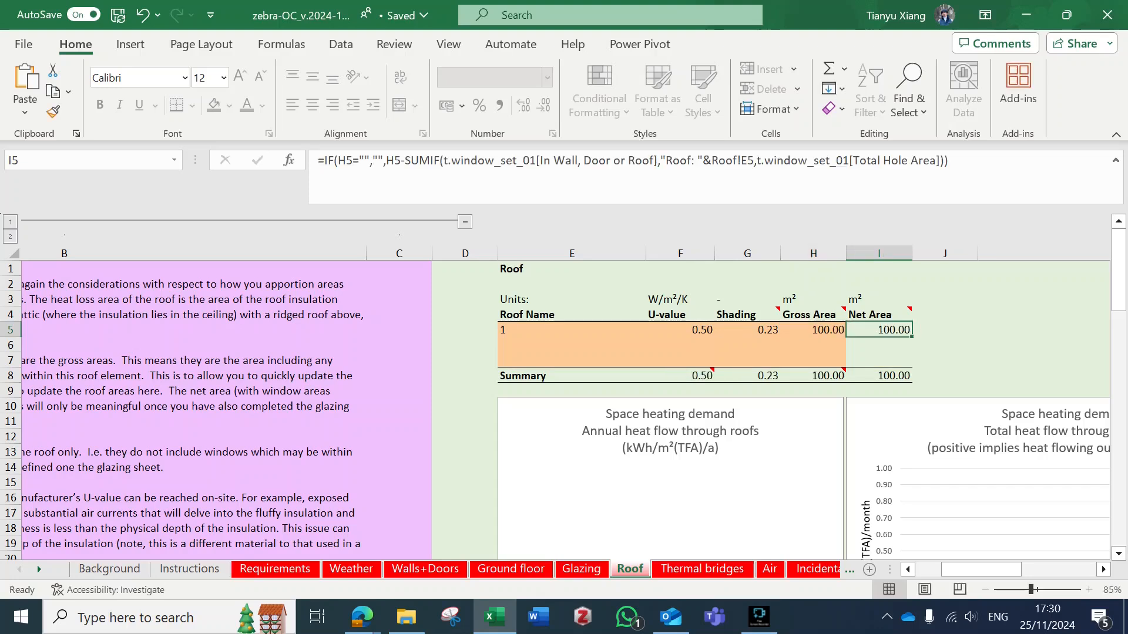
- On the Glazing sheet, assign the first glazing set to Roof: 1 with a glazing area of 10 m²
key("ctrl+Page_Up")
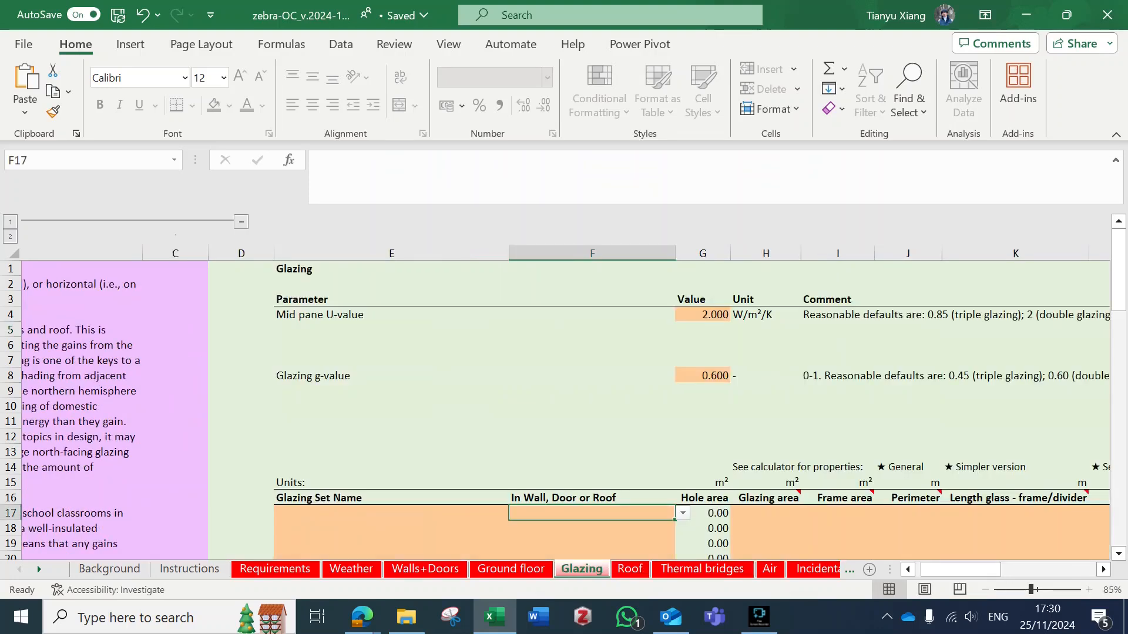
key("alt+Down")
key("Down")
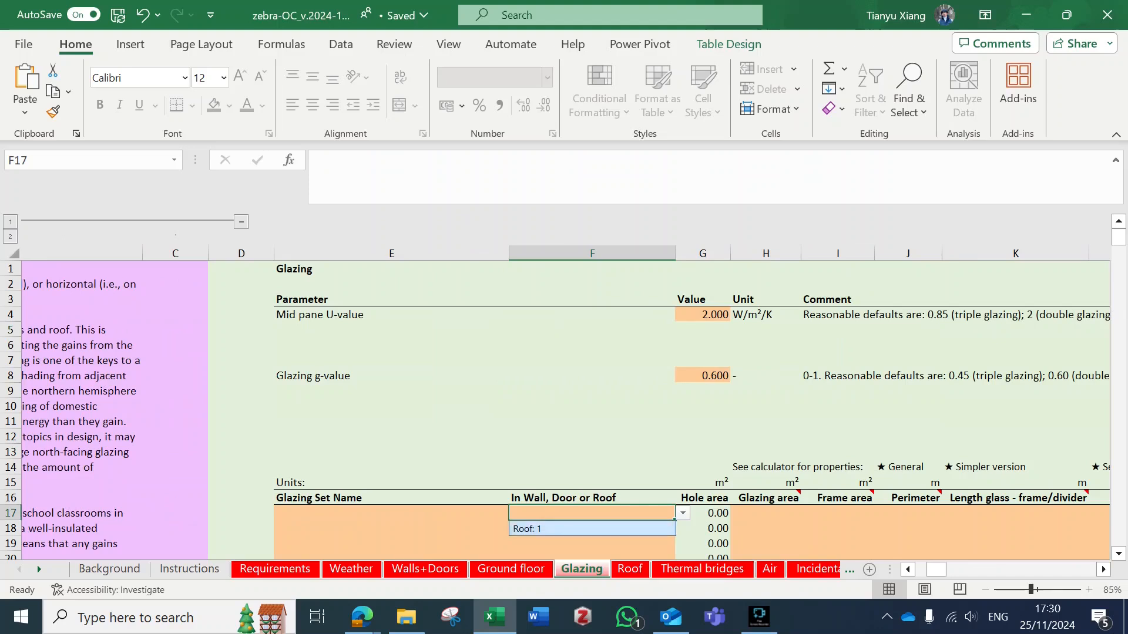
key("Return")
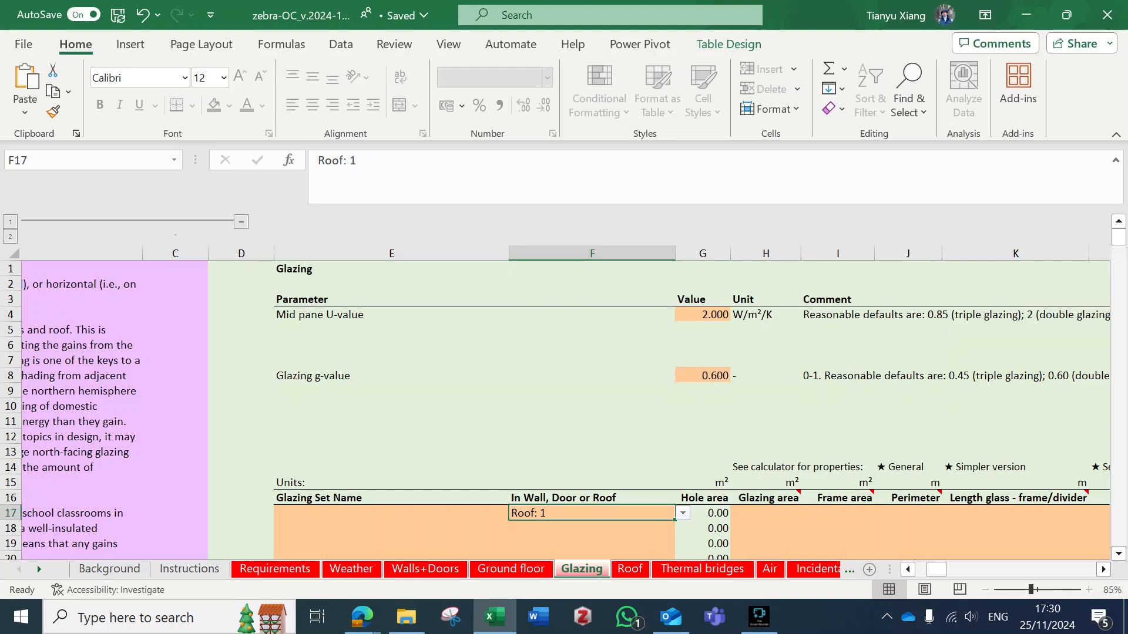
left_click(765, 514)
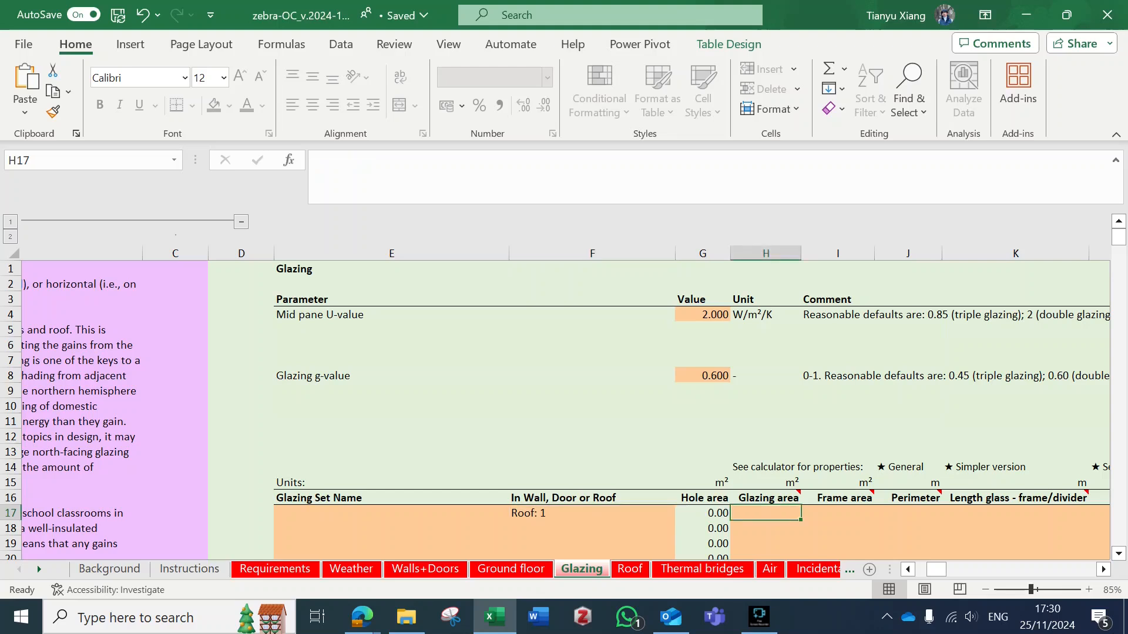
type("10")
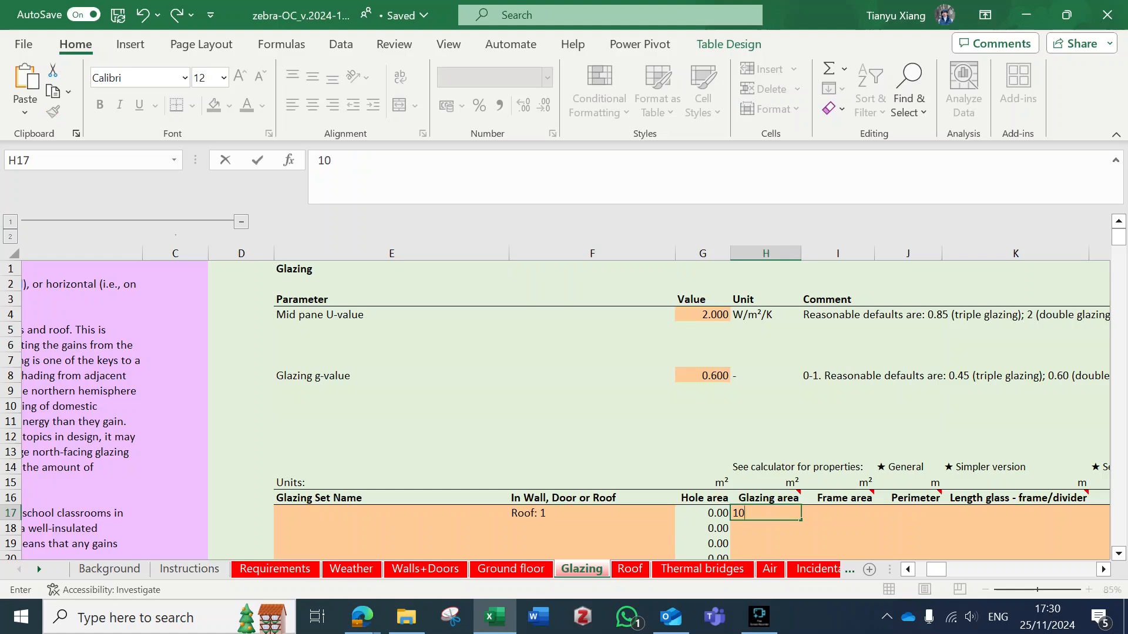
key("Return")
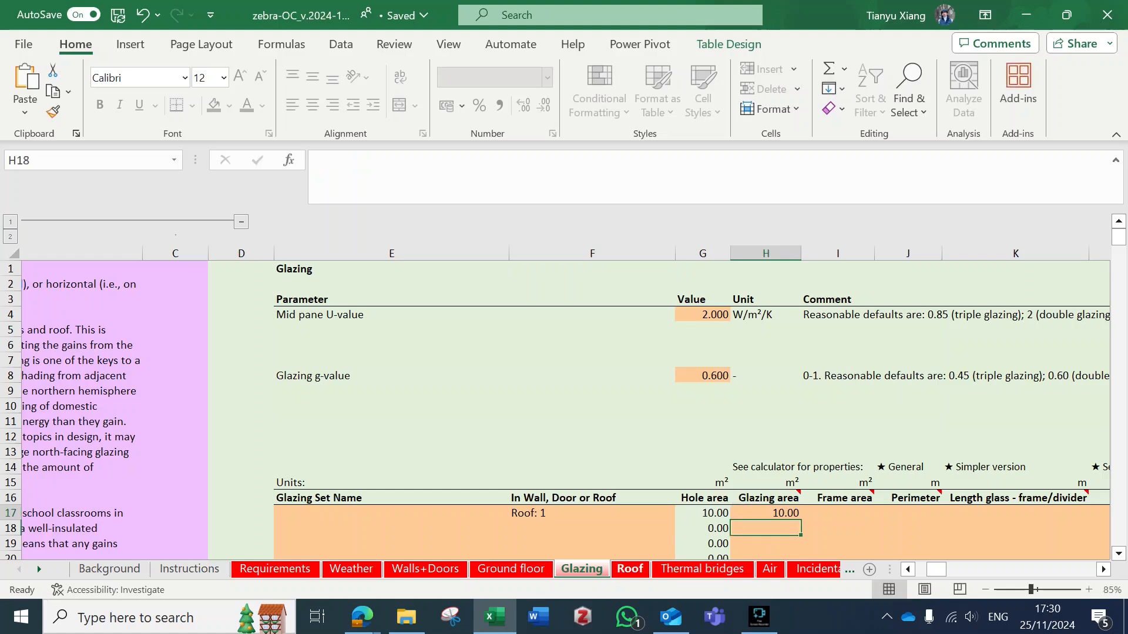
- Return to the Roof sheet and examine roof 1's net area and the space heating demand charts
key("ctrl+Page_Down")
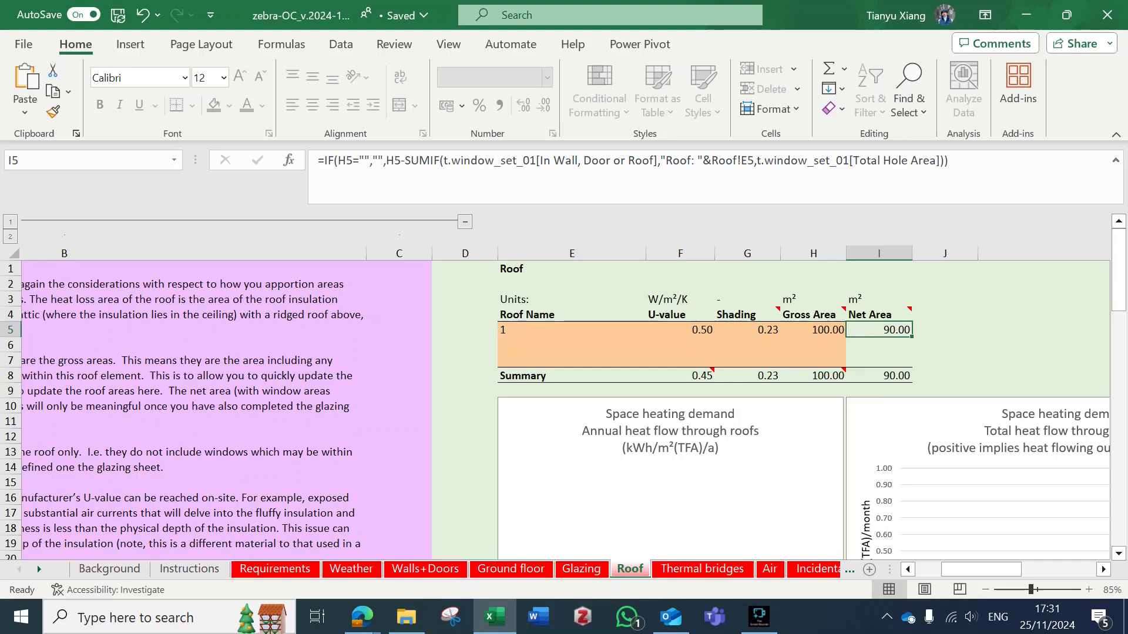
scroll(564, 411, "down", 1)
scroll(564, 412, "down", 1)
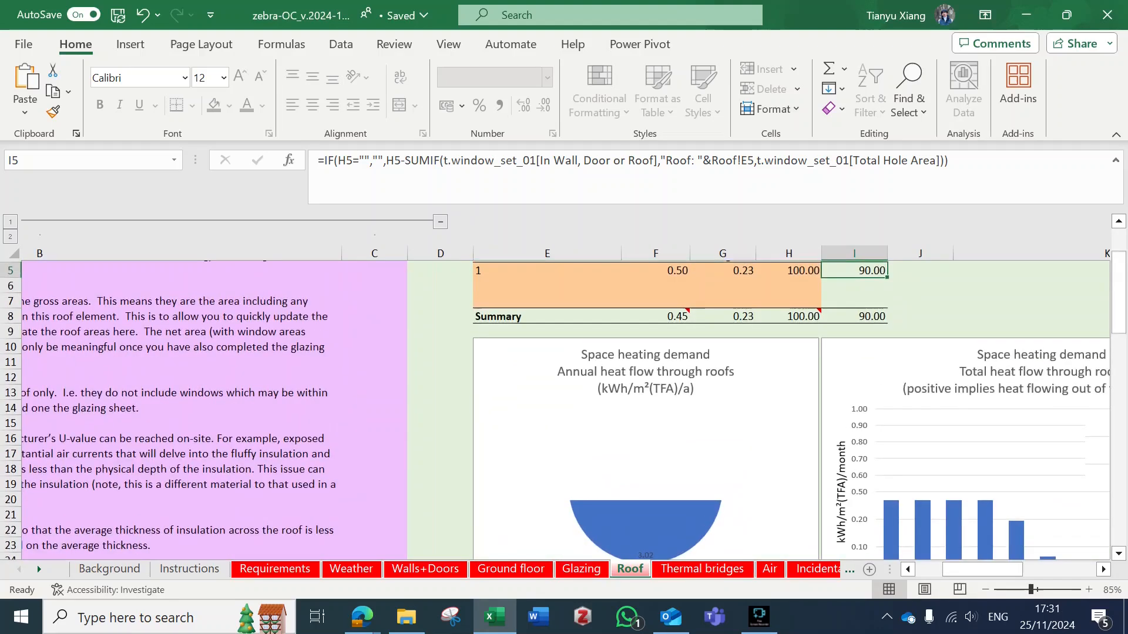
scroll(564, 412, "right", 1)
scroll(687, 379, "right", 2)
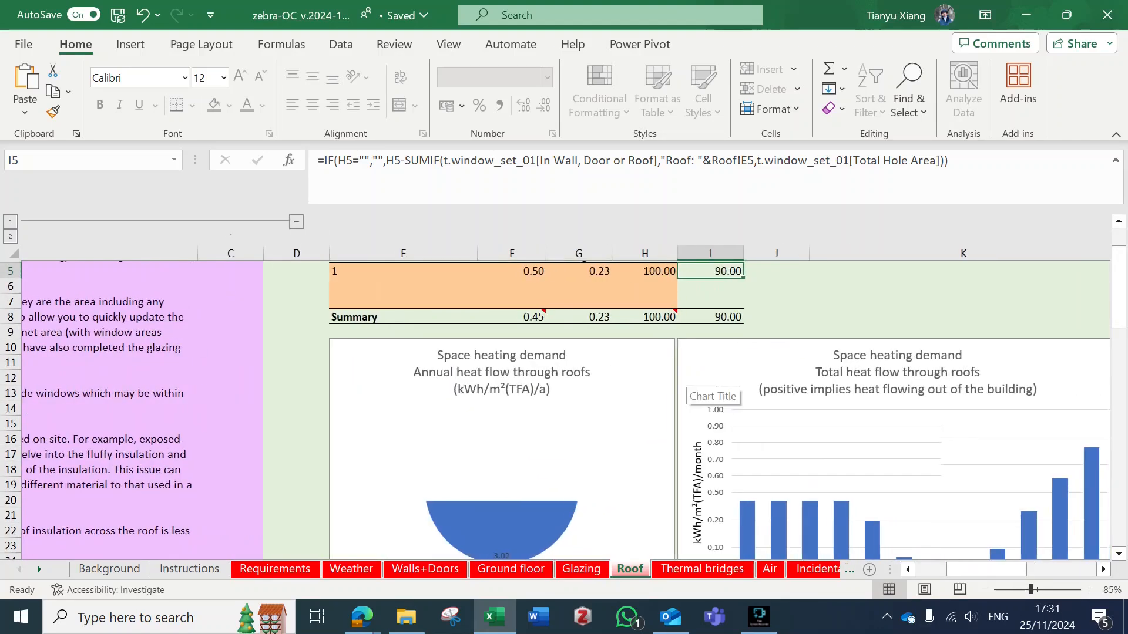
scroll(687, 379, "down", 1)
scroll(686, 379, "up", 1)
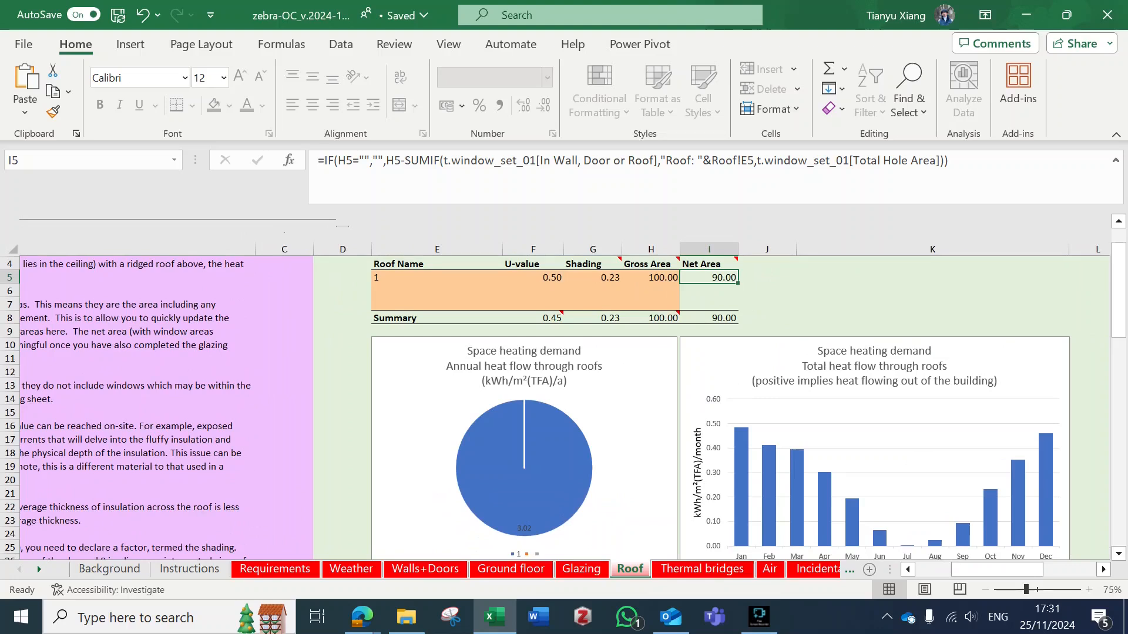
- Add a second roof named 2 in row 6 with a U-value of 0.5
left_click(437, 278)
left_click(437, 291)
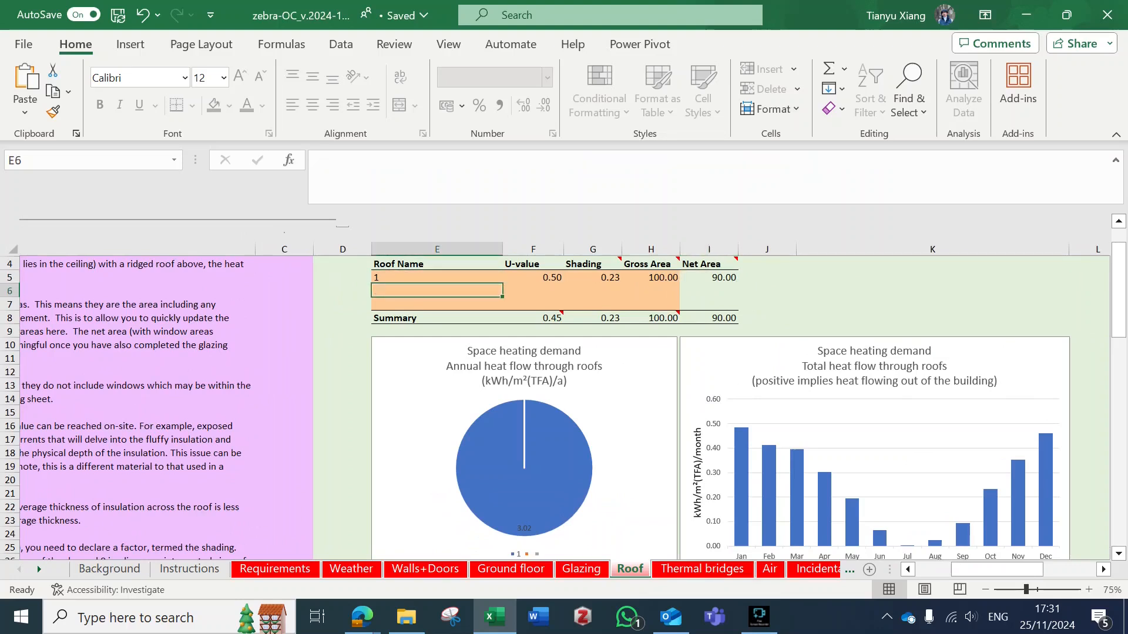
type("2")
key("Tab")
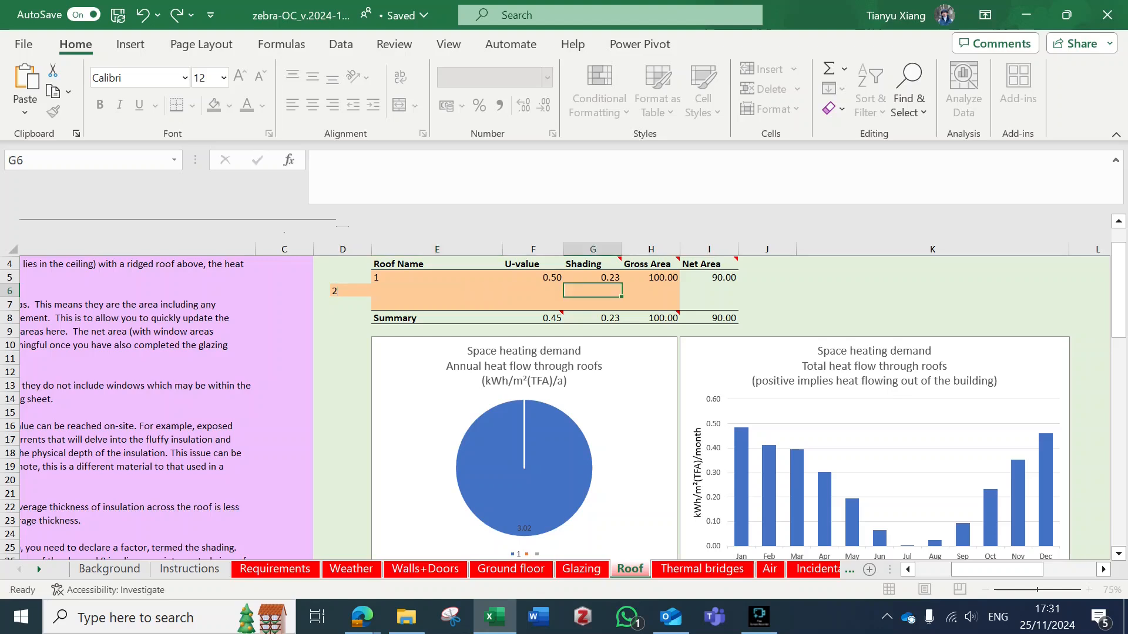
left_click(533, 290)
type("0.5")
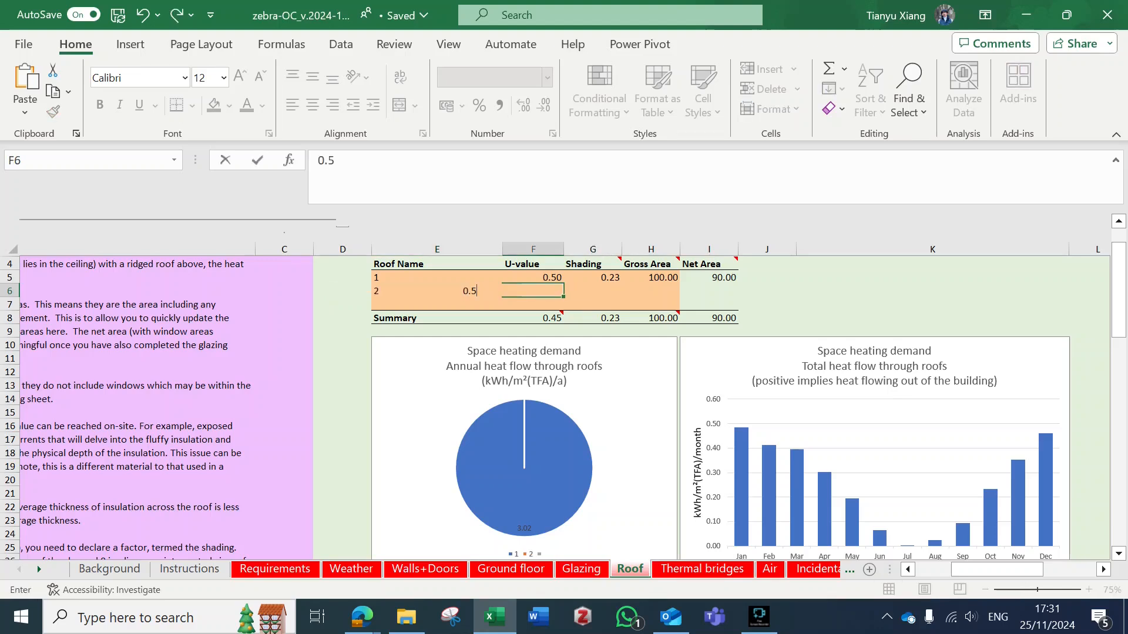
key("Tab")
- Give roof 2 a shading factor of 0.23 and a gross area of 200 m²
type("0")
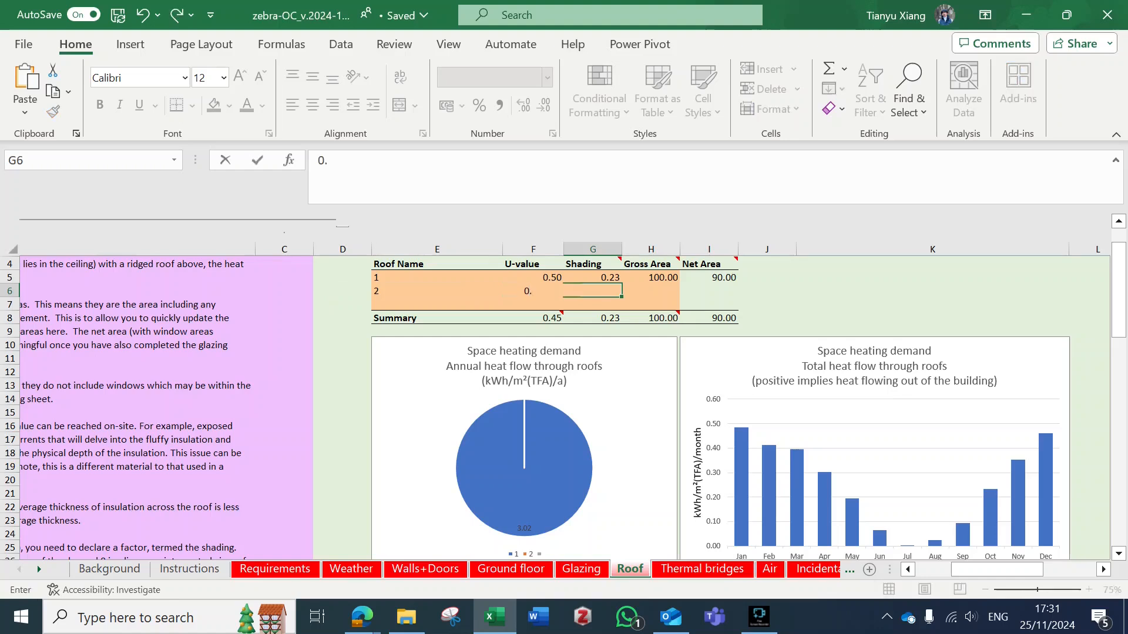
type(".23")
key("Tab")
type("200")
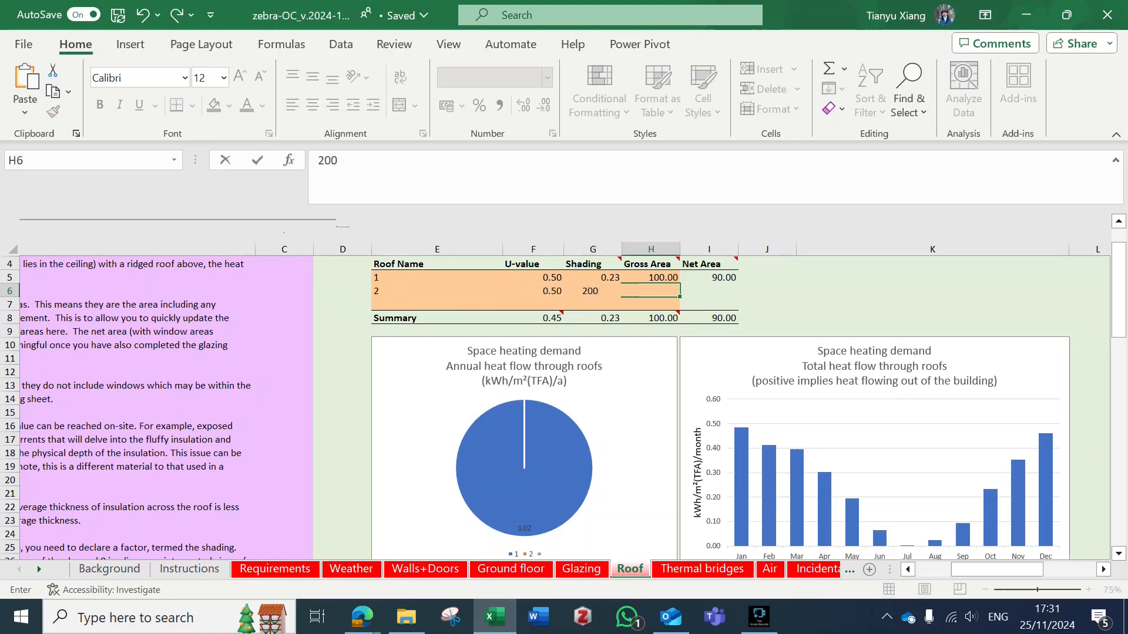
key("Return")
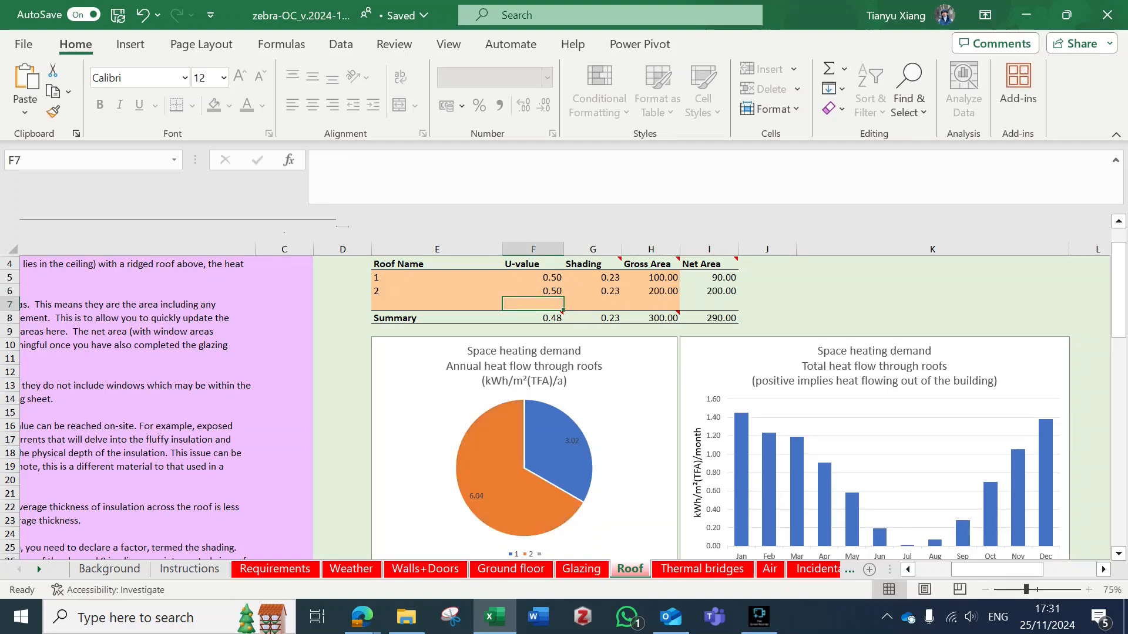
- Review the space heating and space cooling demand charts for heat flow through both roofs
scroll(558, 437, "down", 1)
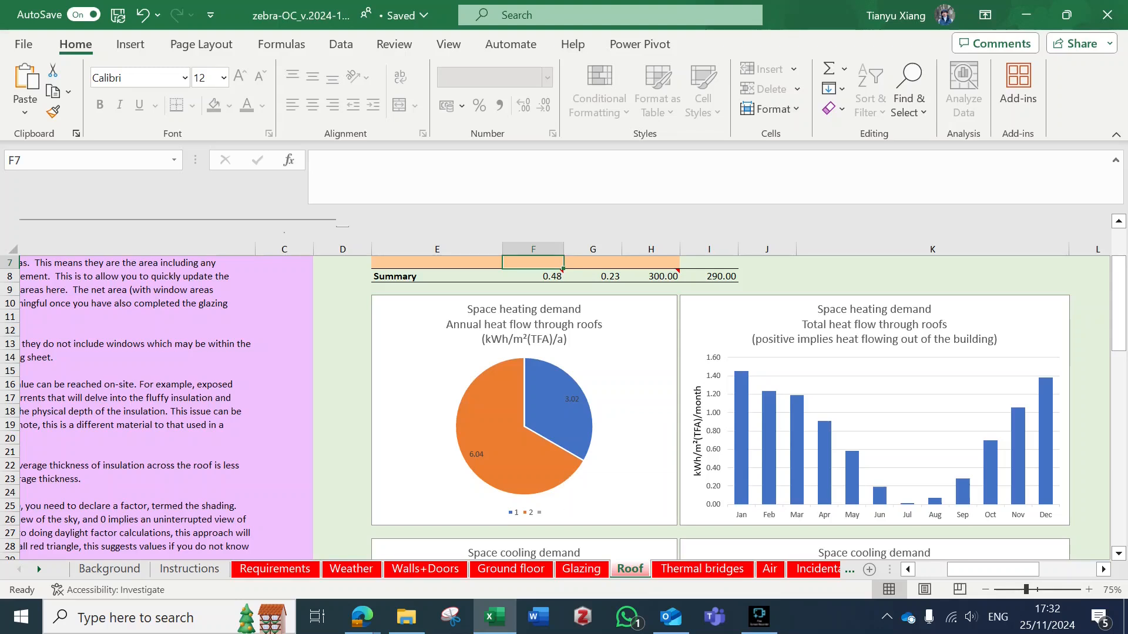
scroll(652, 379, "down", 2)
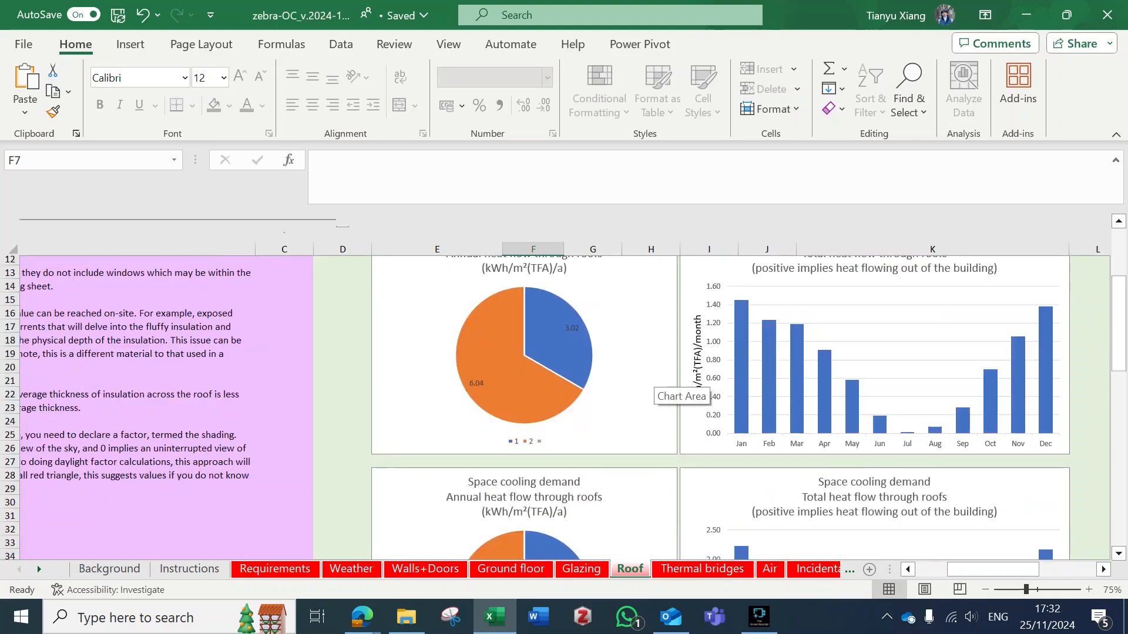
scroll(588, 411, "up", 1)
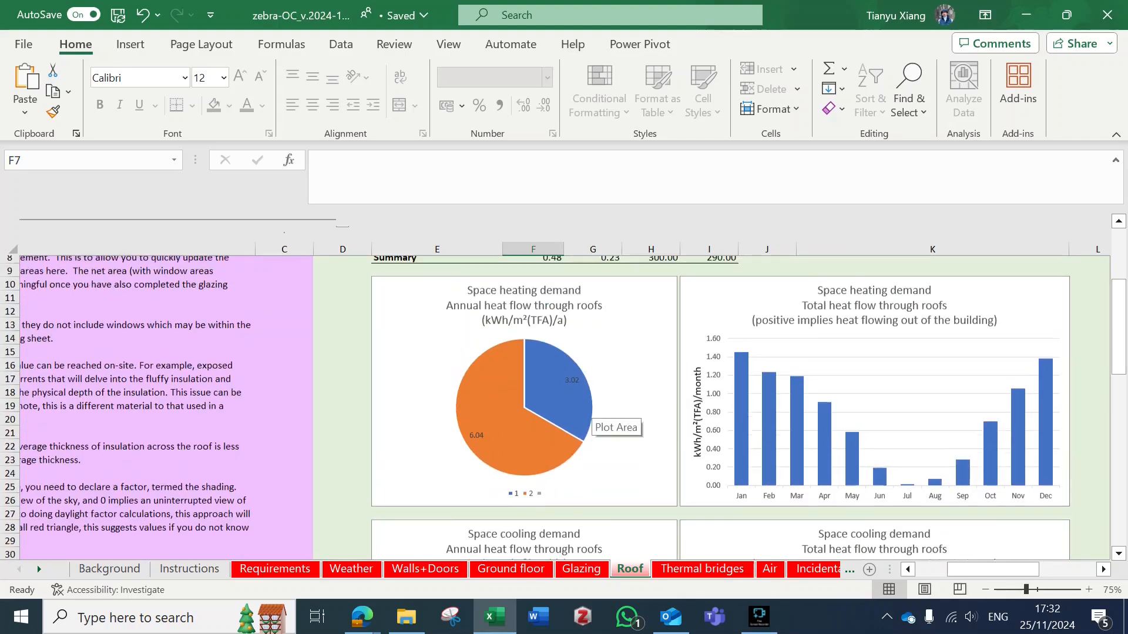
scroll(588, 411, "down", 5)
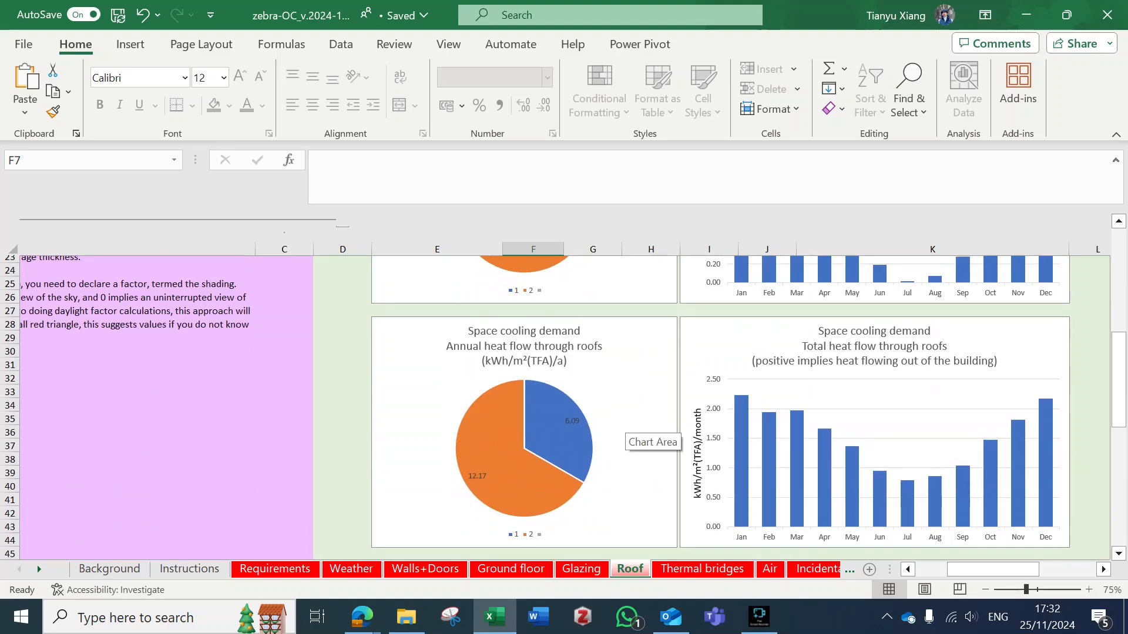
scroll(588, 411, "up", 7)
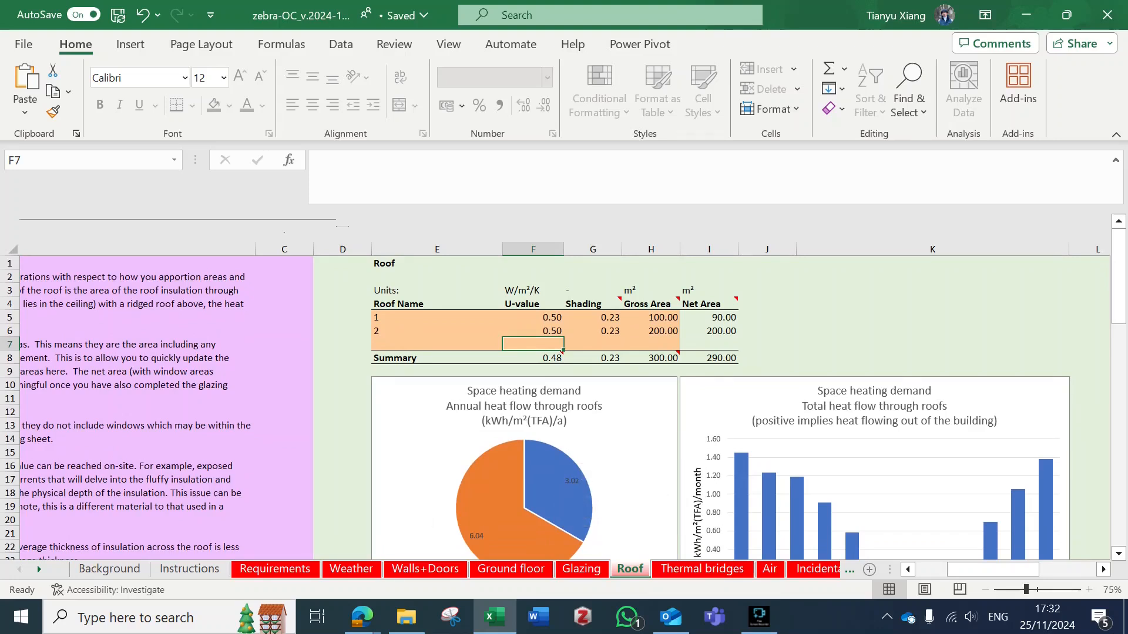
- Set the complexity level on the Instructions sheet to 3
left_click(190, 569)
scroll(567, 415, "right", 3)
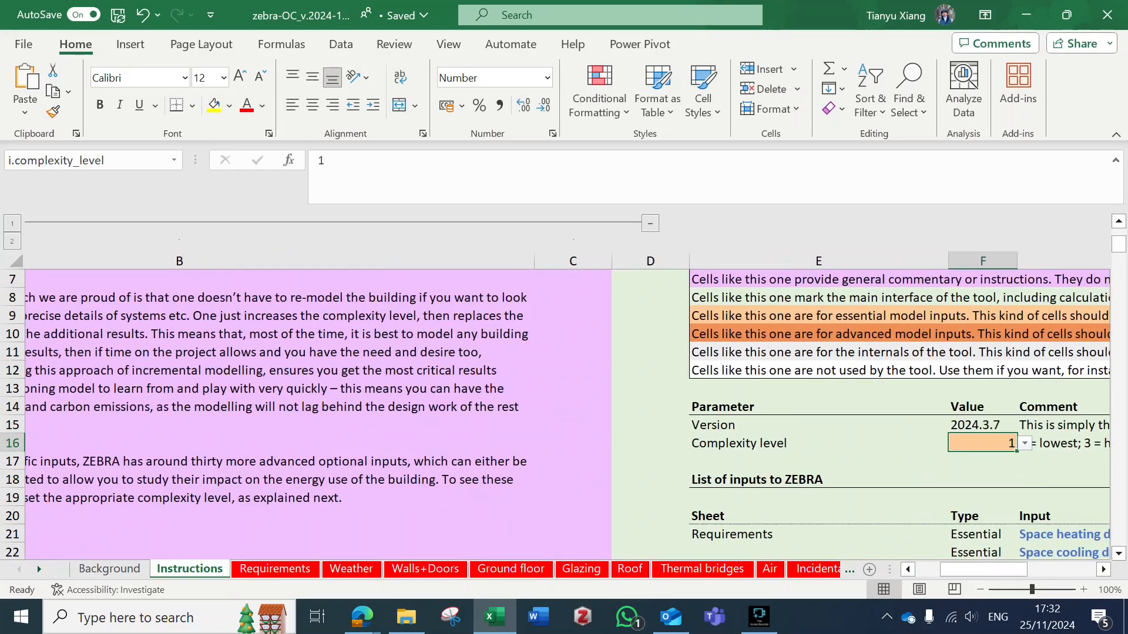
left_click(1025, 444)
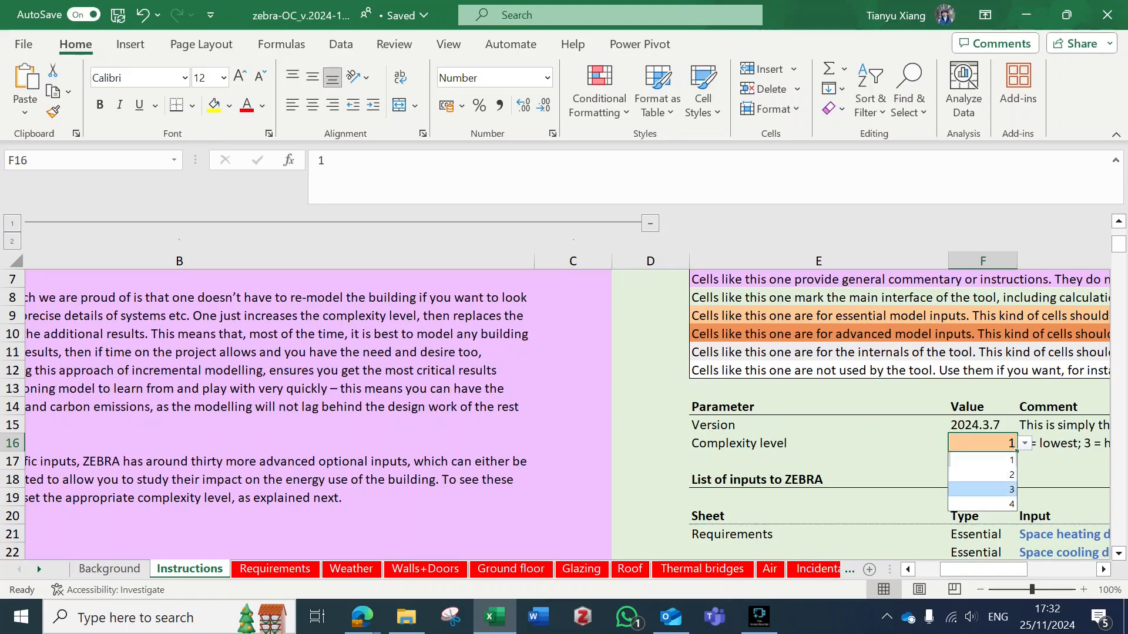
left_click(1011, 489)
- Return to the Roof sheet and examine the monthly space heating demand energy table beside the charts
left_click(581, 568)
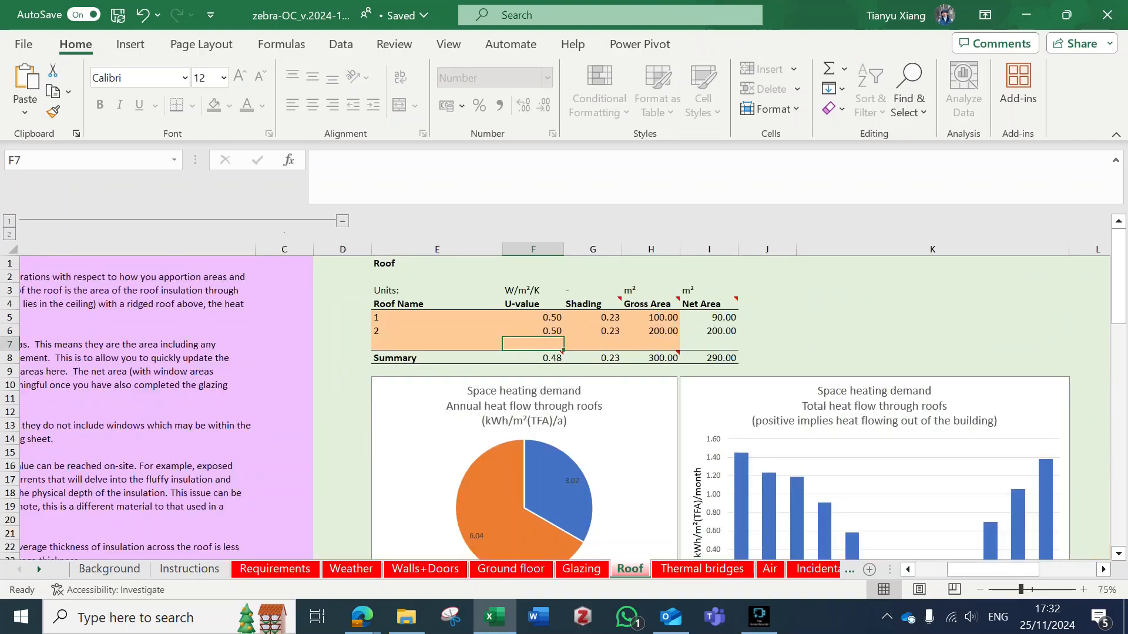
scroll(675, 447, "right", 6)
scroll(675, 446, "right", 2)
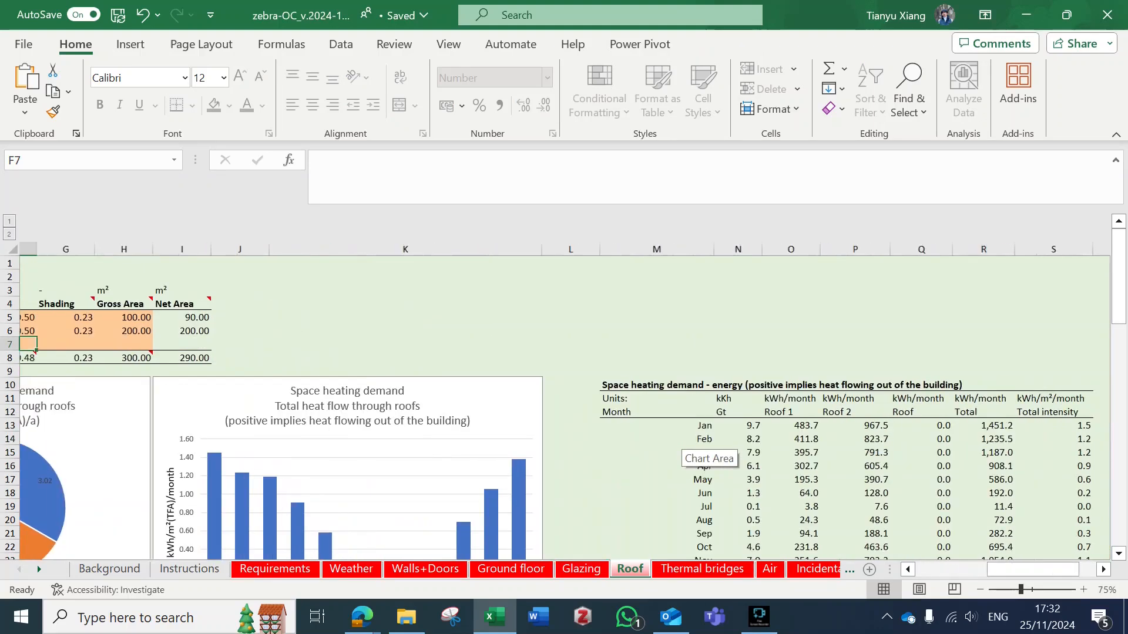
scroll(676, 446, "down", 2)
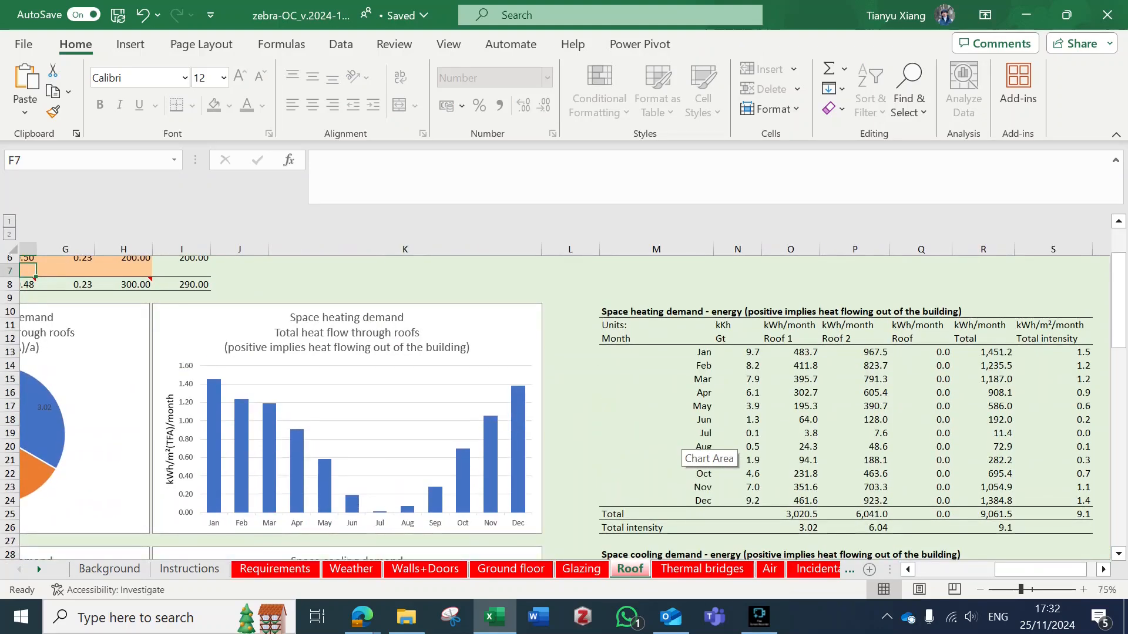
scroll(676, 447, "down", 1)
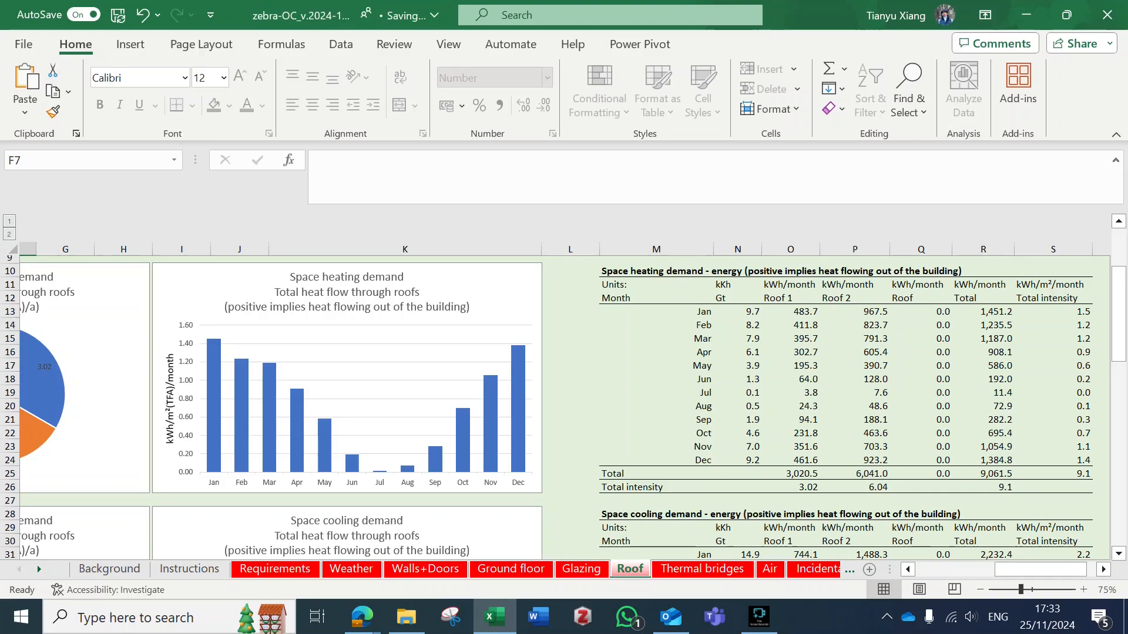
scroll(564, 400, "left", 5)
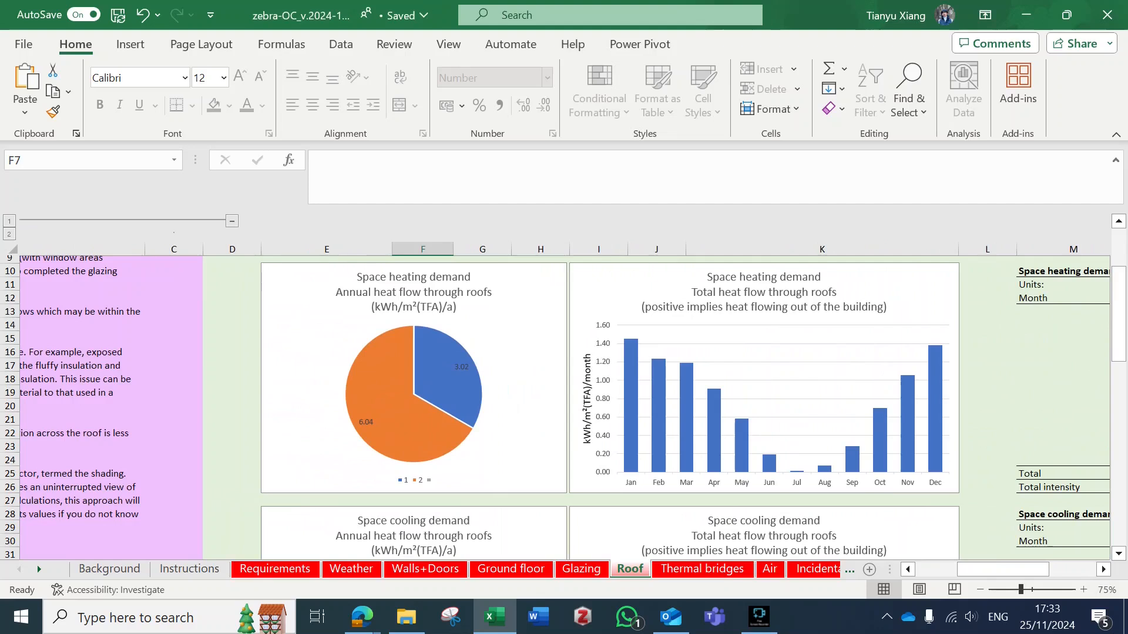
scroll(556, 412, "up", 2)
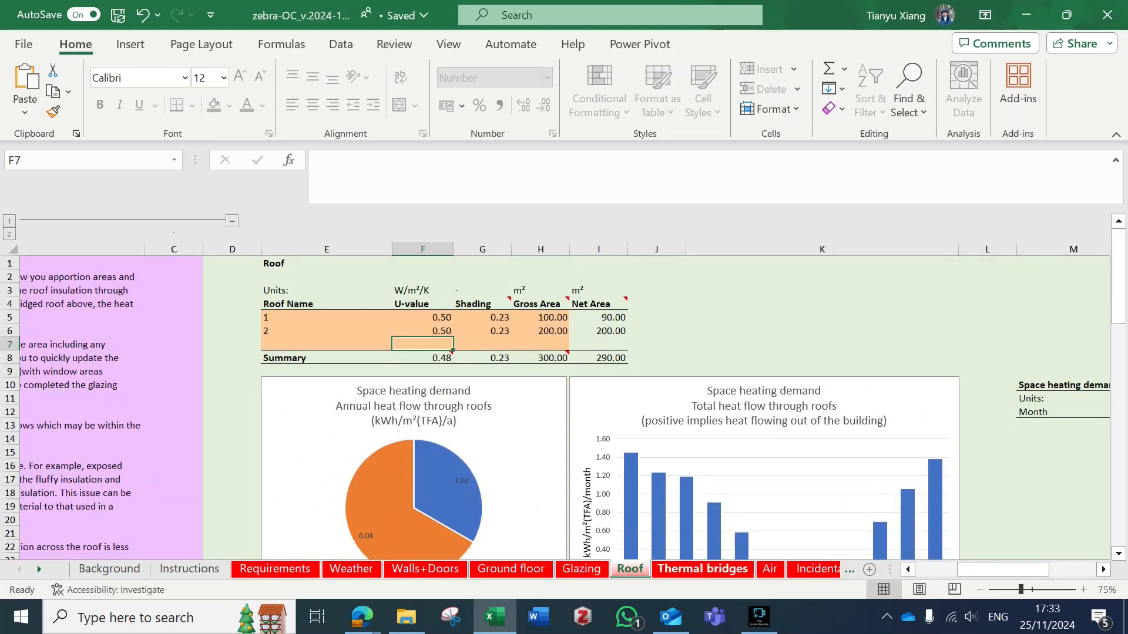